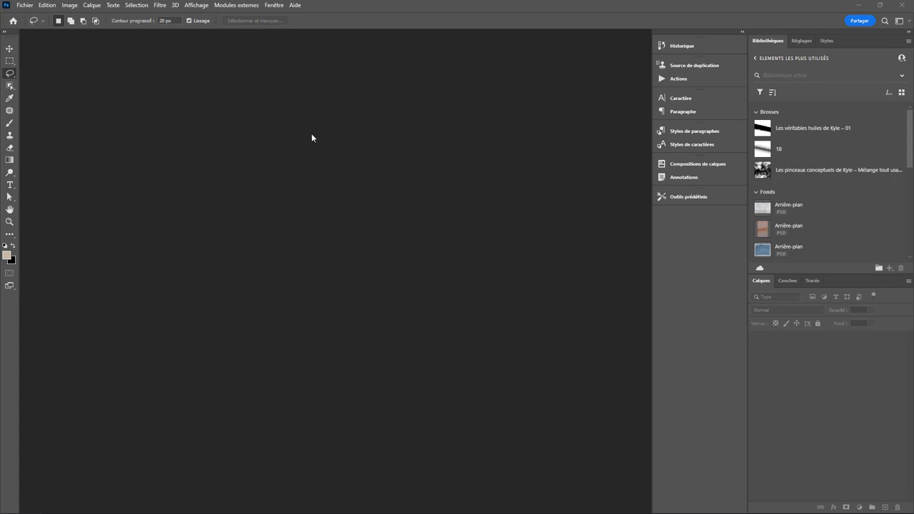
Open the raw photo _P1A7800.CR3 from the 2023-06-05 folder into Camera Raw.
left_click(25, 5)
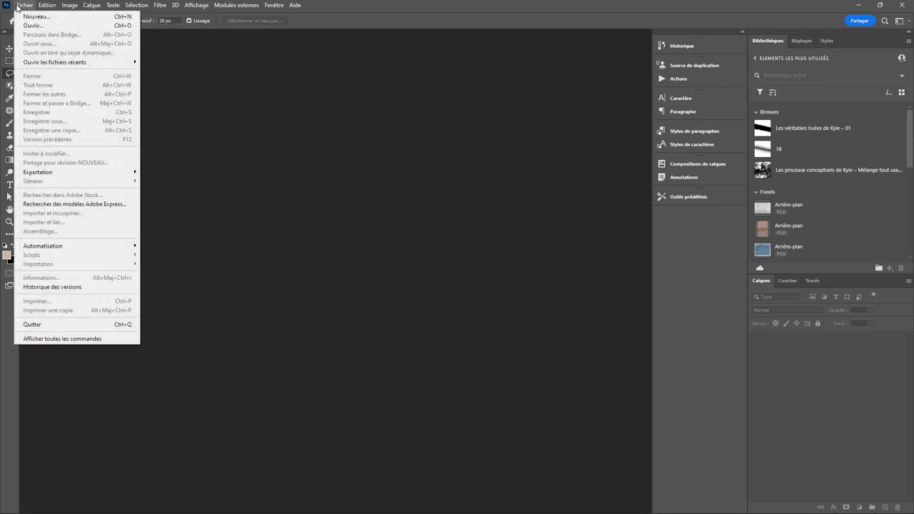
left_click(31, 27)
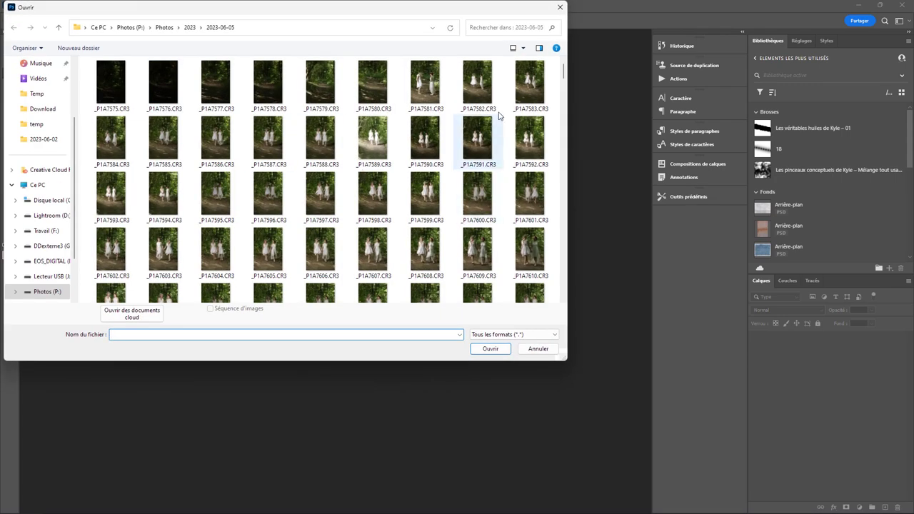
mouse_move(563, 72)
left_mouse_down()
mouse_move(554, 174)
mouse_move(553, 158)
left_mouse_up()
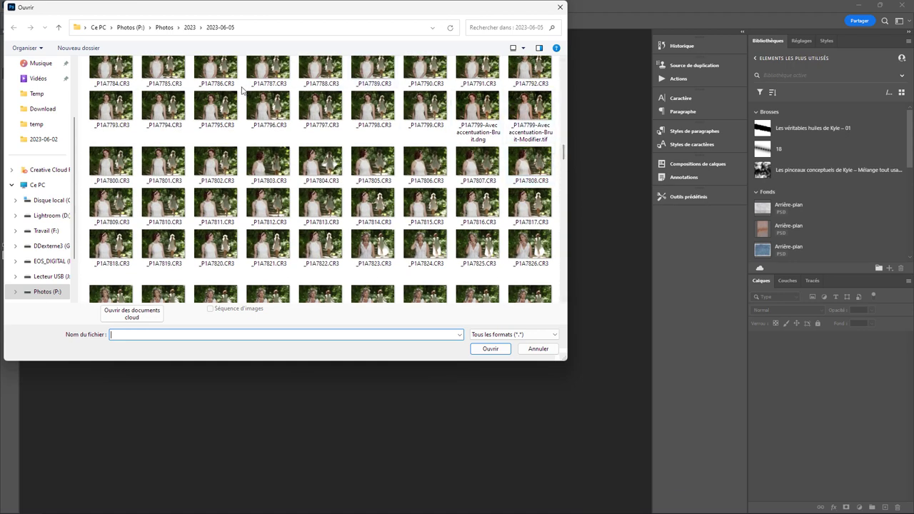
left_click(118, 166)
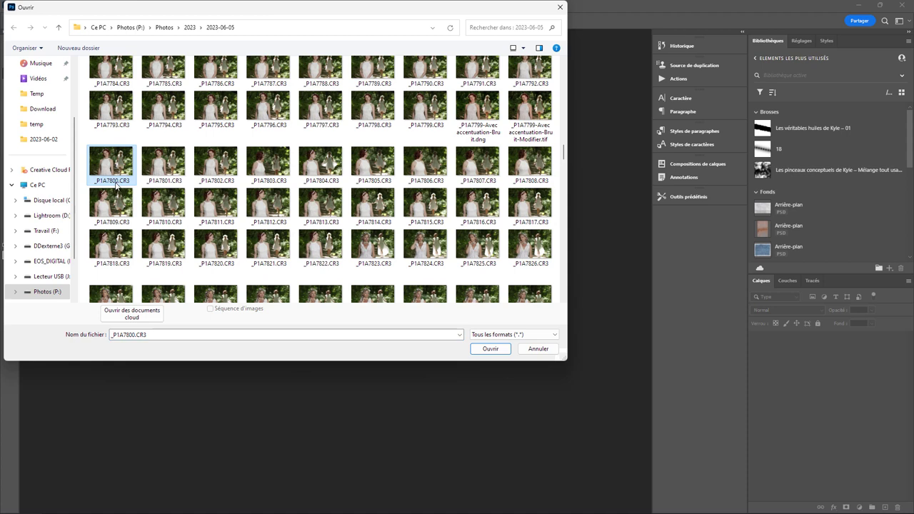
mouse_move(111, 164)
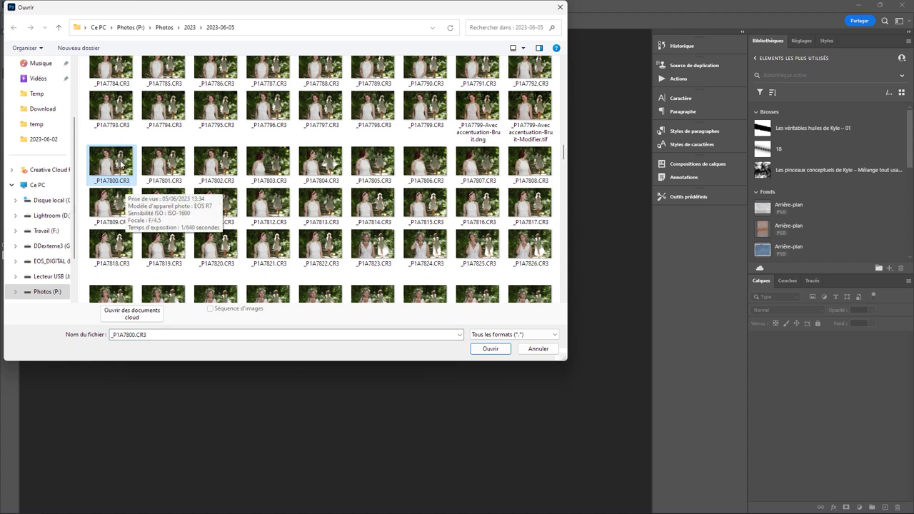
left_click(491, 349)
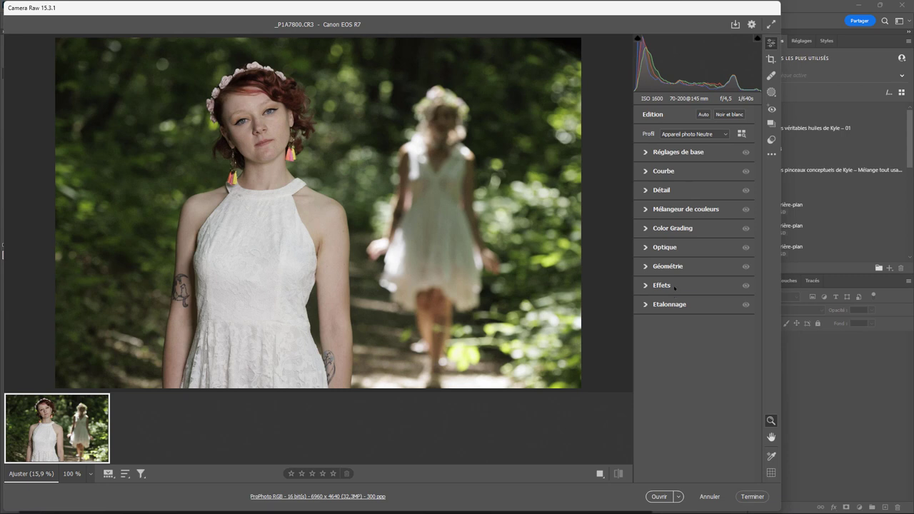
Expand Color Grading, and expand then collapse Mélangeur de couleurs and Optique, to review them.
left_click(646, 227)
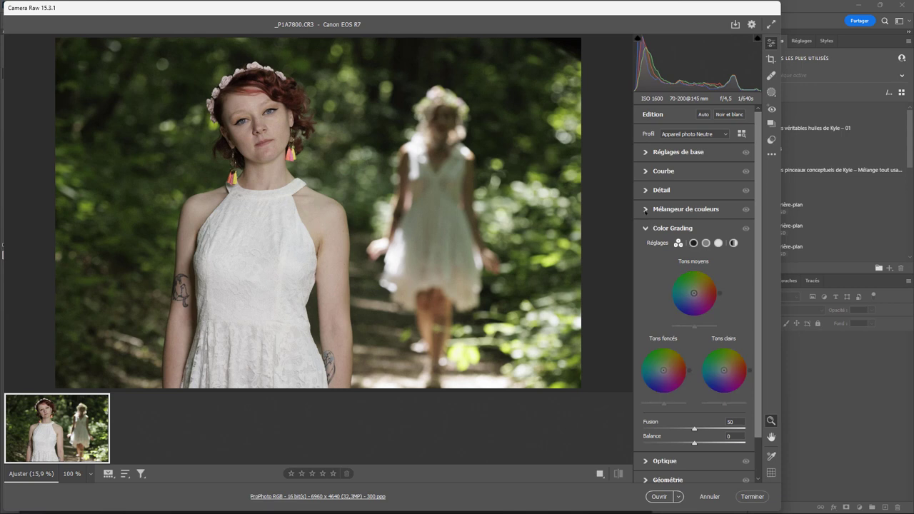
left_click(645, 210)
mouse_move(678, 209)
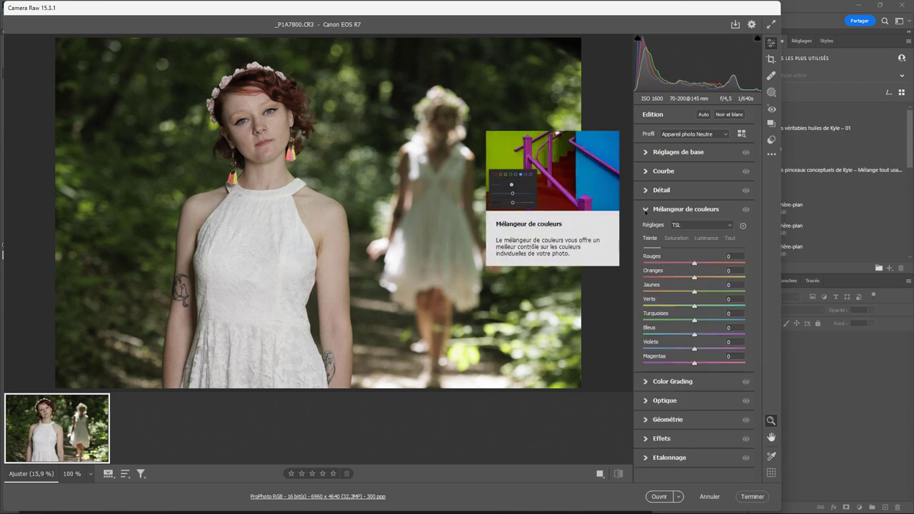
left_click(645, 209)
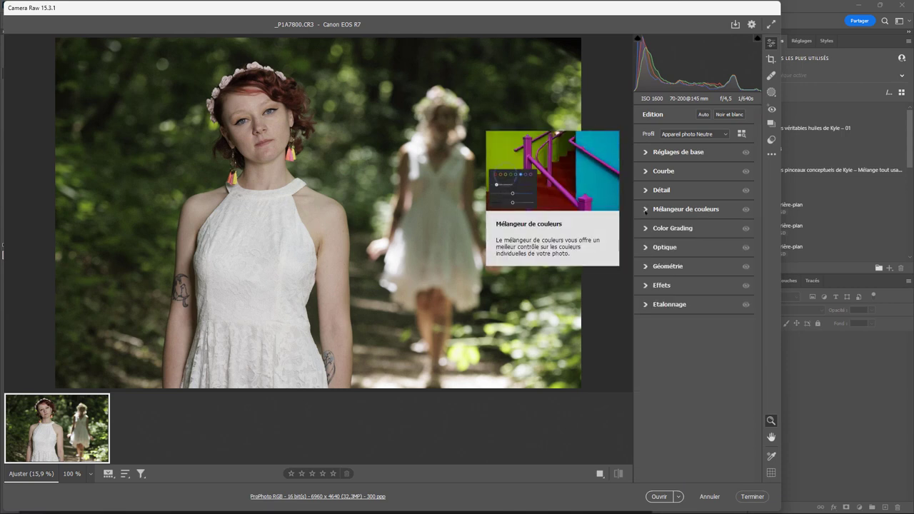
left_click(646, 247)
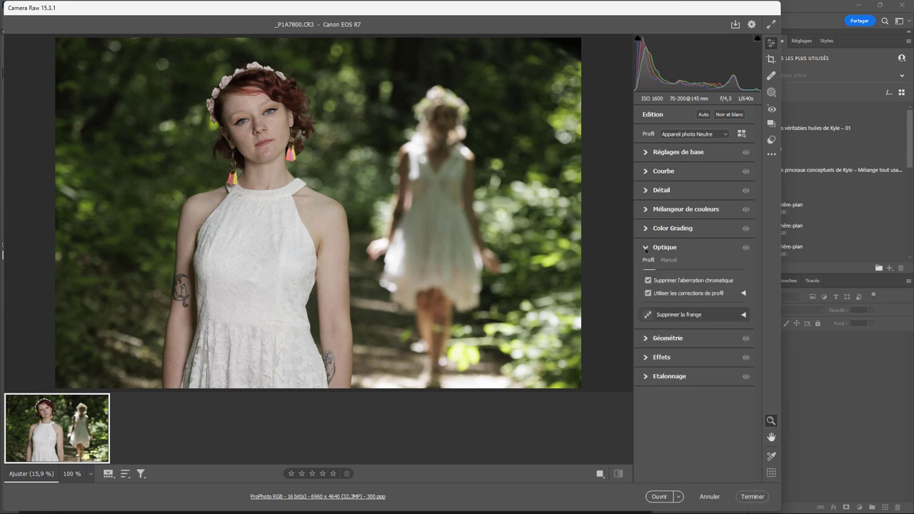
left_click(645, 248)
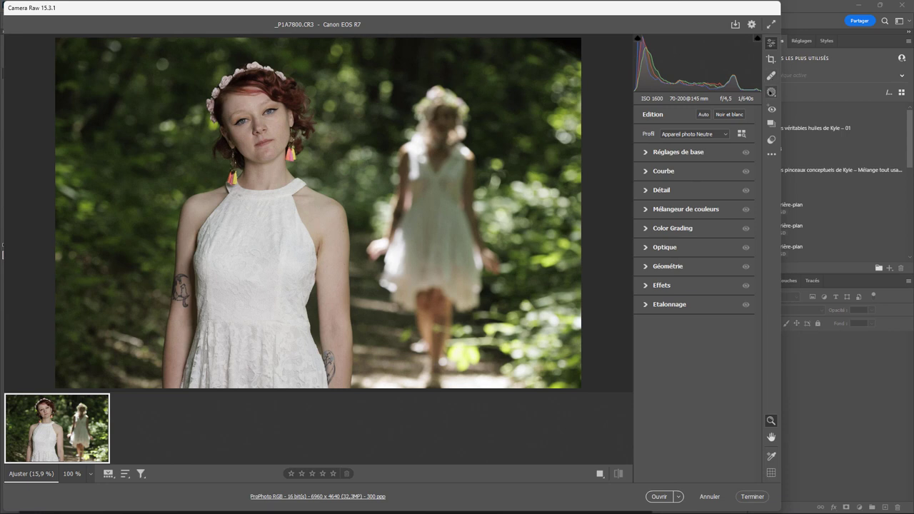
In Masking, preview a hair-only Personne 1 mask, then cancel without creating it.
left_click(771, 92)
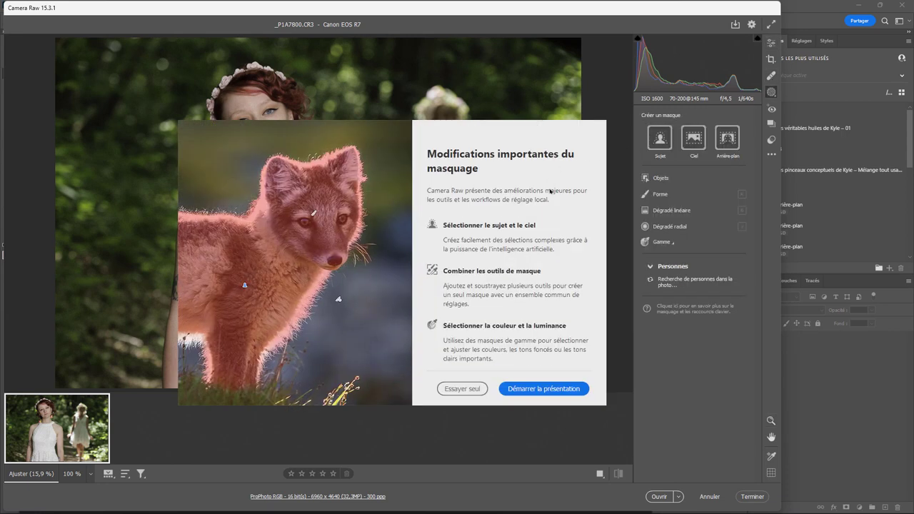
left_click(466, 390)
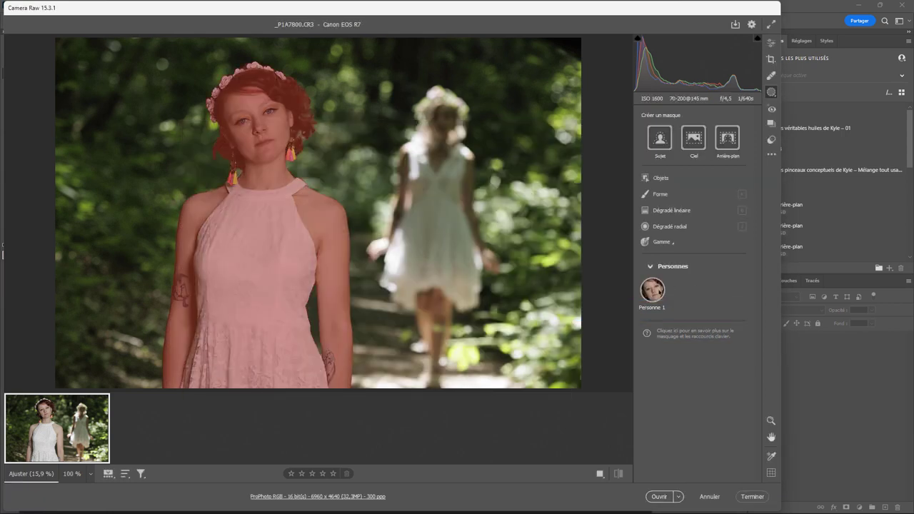
left_click(653, 288)
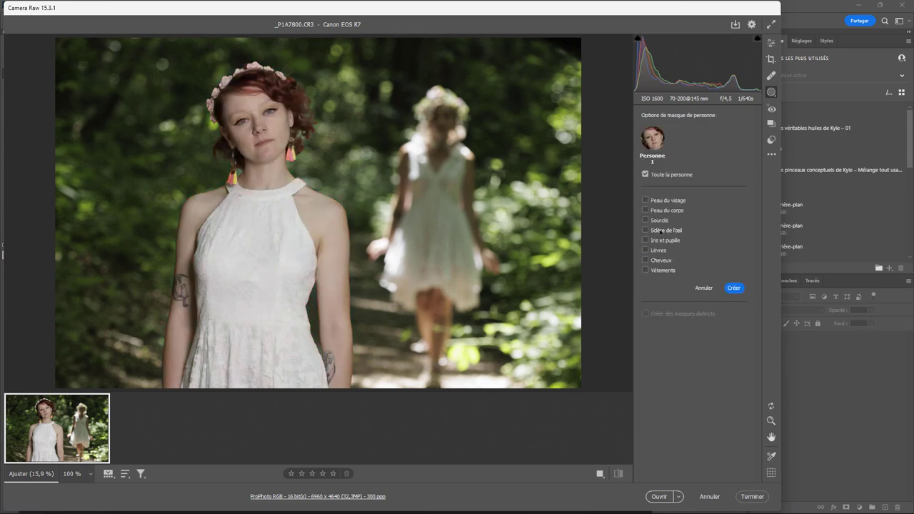
left_click(653, 261)
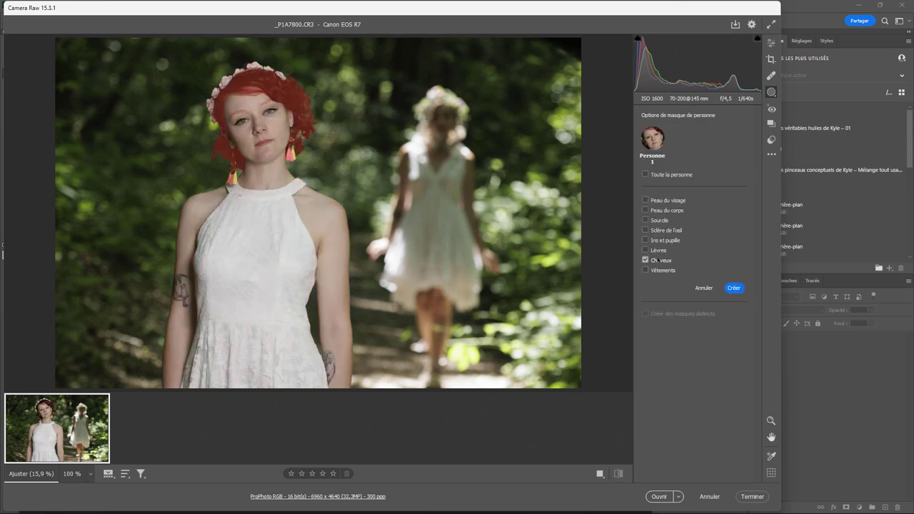
left_click(704, 288)
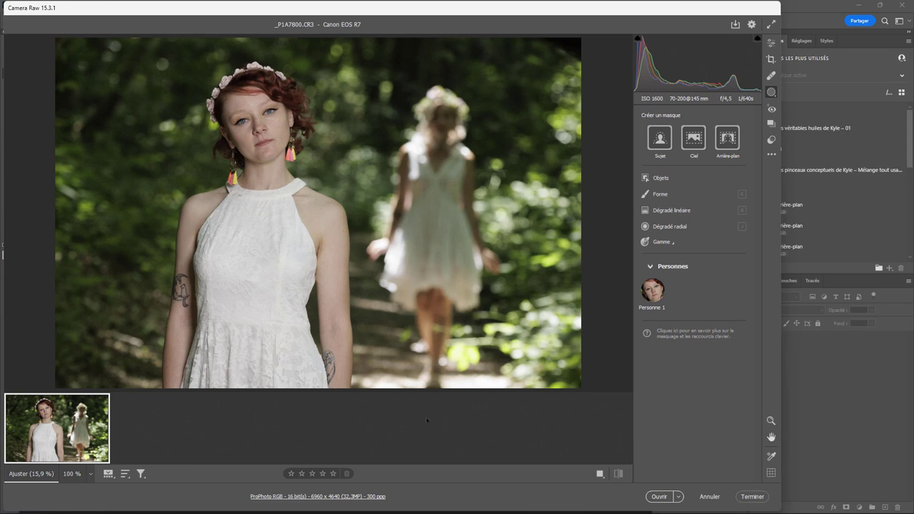
Keep the Camera Raw workflow output at ProPhoto RGB, 16 bits/couche, and confirm the preferences.
left_click(752, 24)
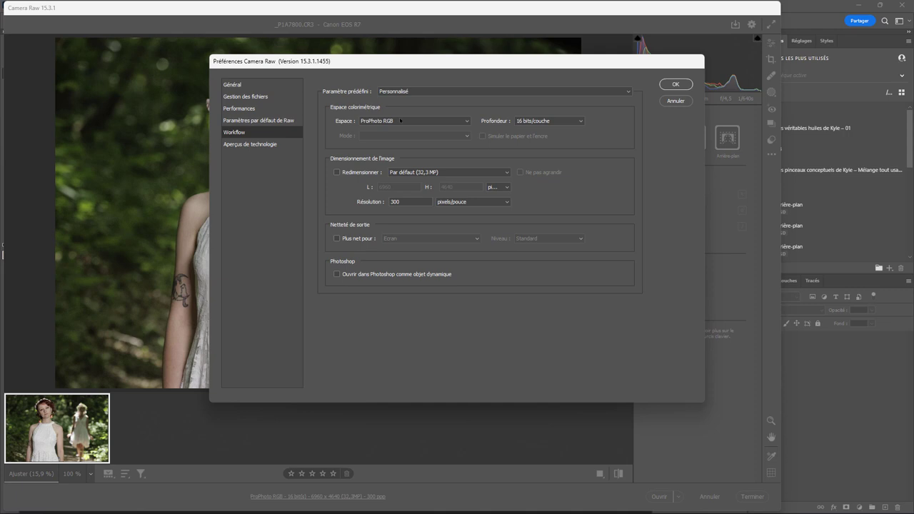
left_click(419, 122)
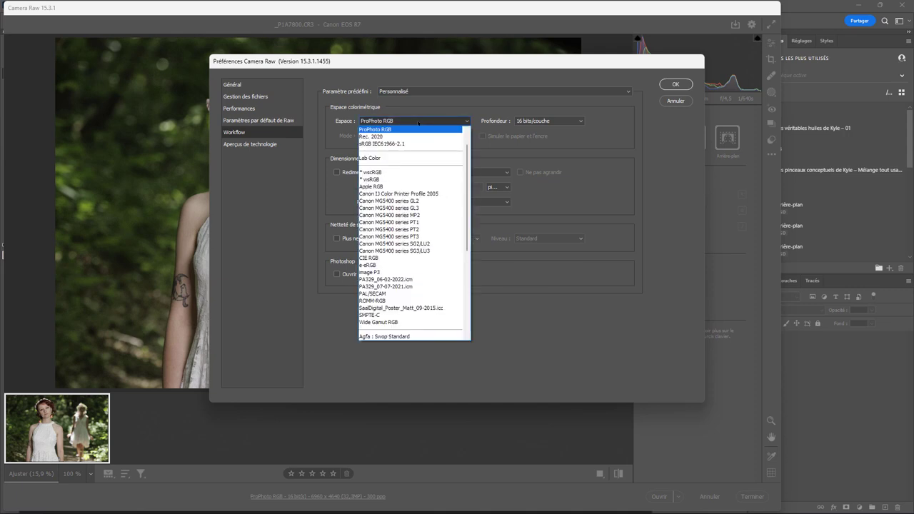
left_click_drag(466, 150, 467, 132)
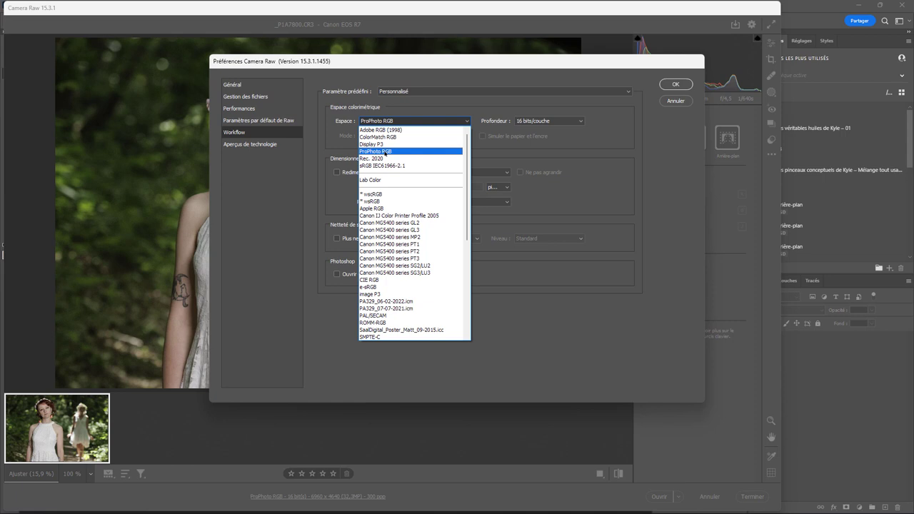
left_click(386, 151)
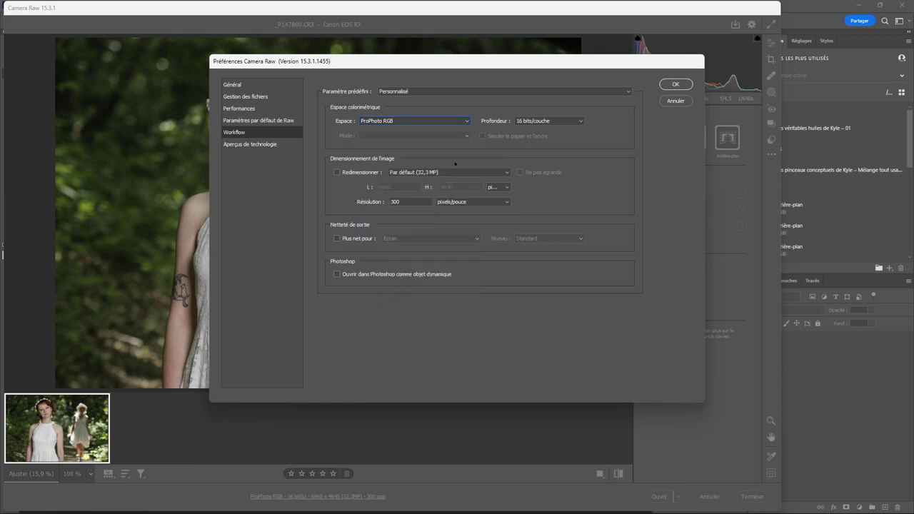
left_click(570, 121)
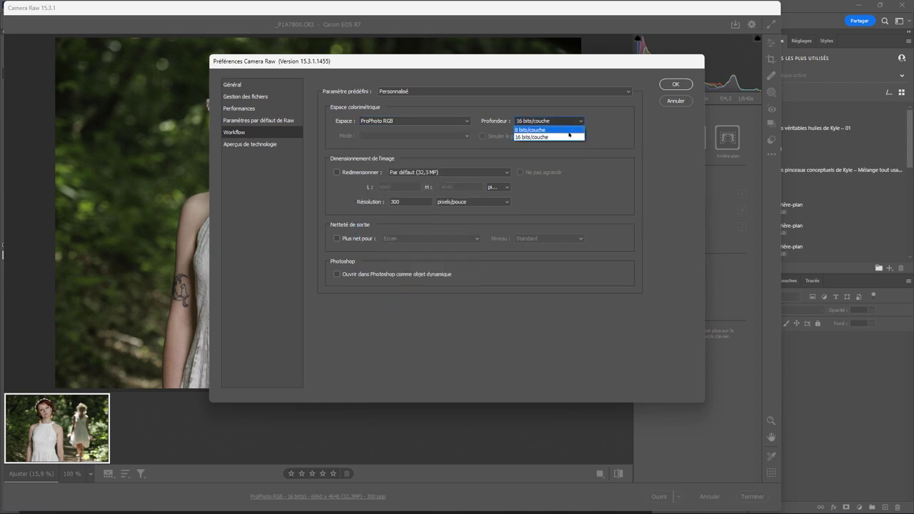
left_click(569, 136)
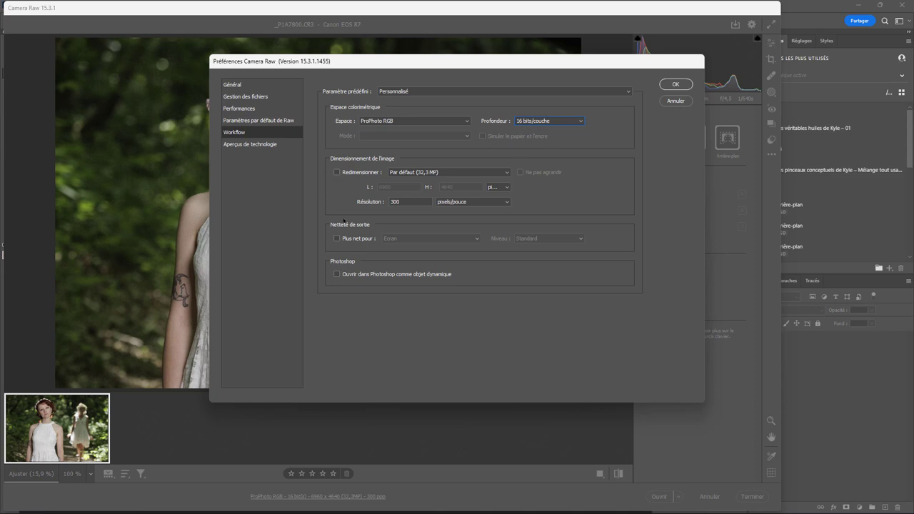
left_click(676, 84)
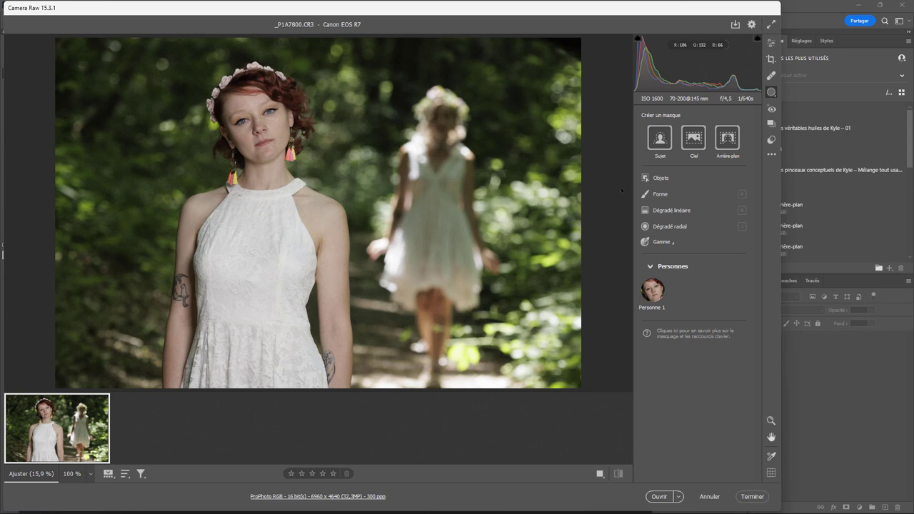
Create a Personne 1 Peau du corps mask and raise its Exposition to +0.65.
left_click(653, 290)
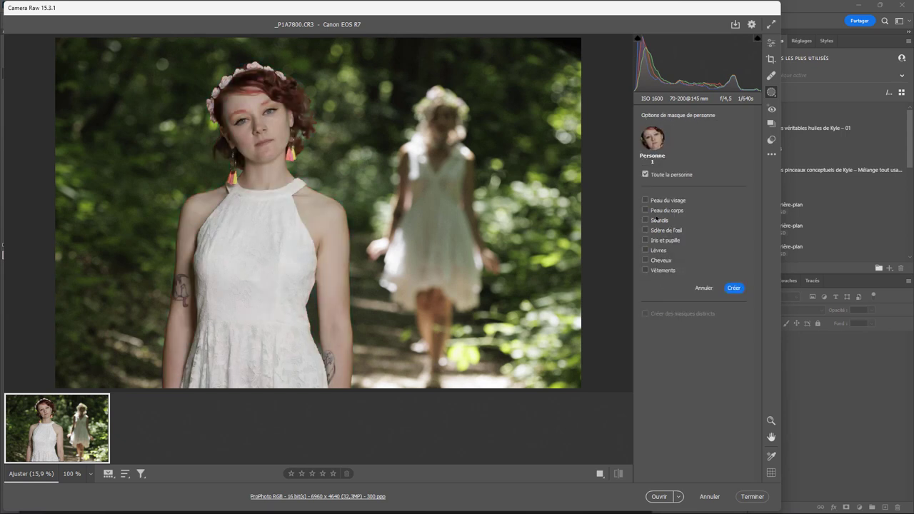
left_click(657, 211)
left_click(734, 287)
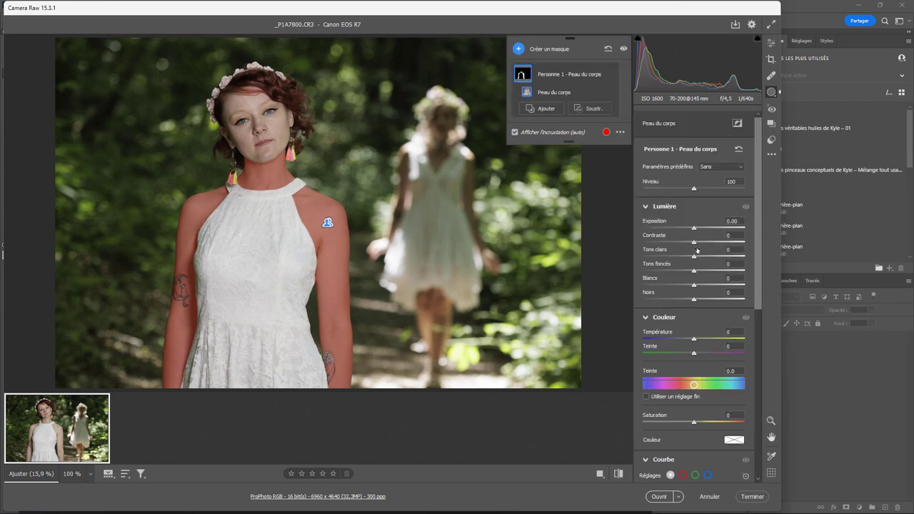
left_click_drag(694, 226, 702, 229)
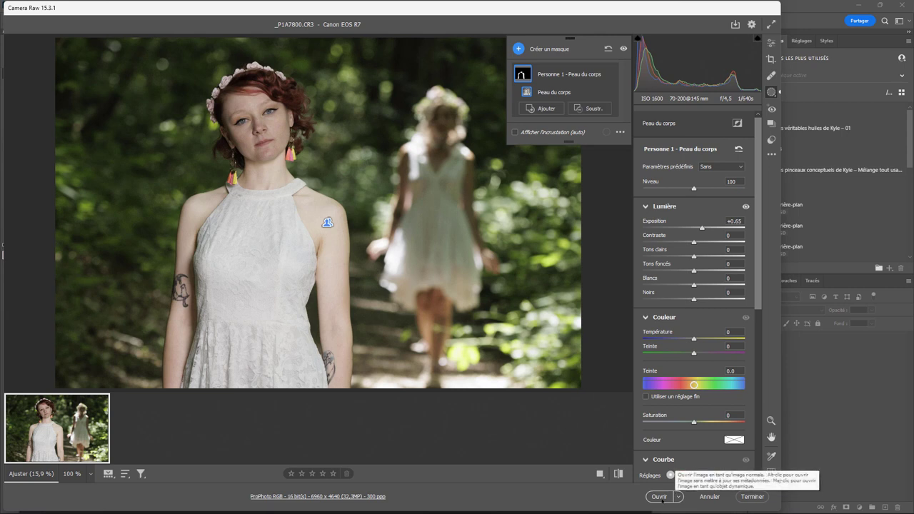
Open the edited portrait in Photoshop, choosing to keep its embedded profile.
left_click(660, 495)
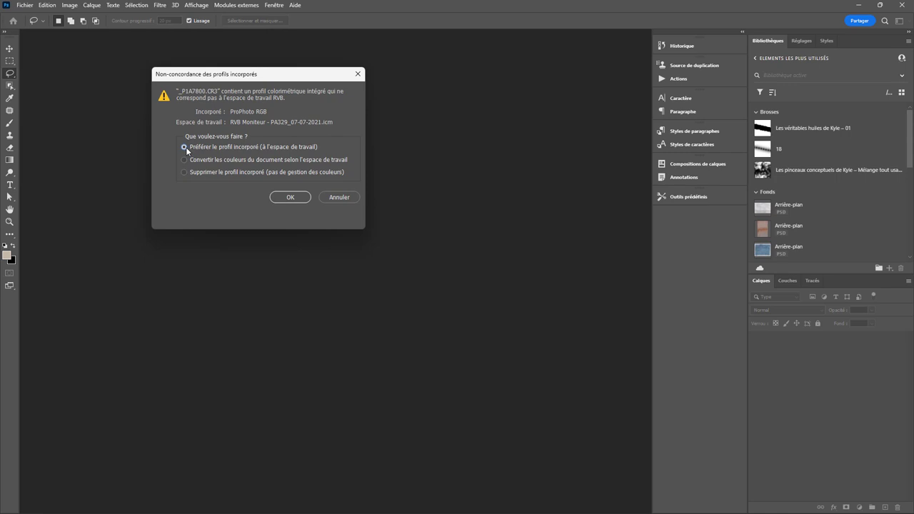
left_click(285, 197)
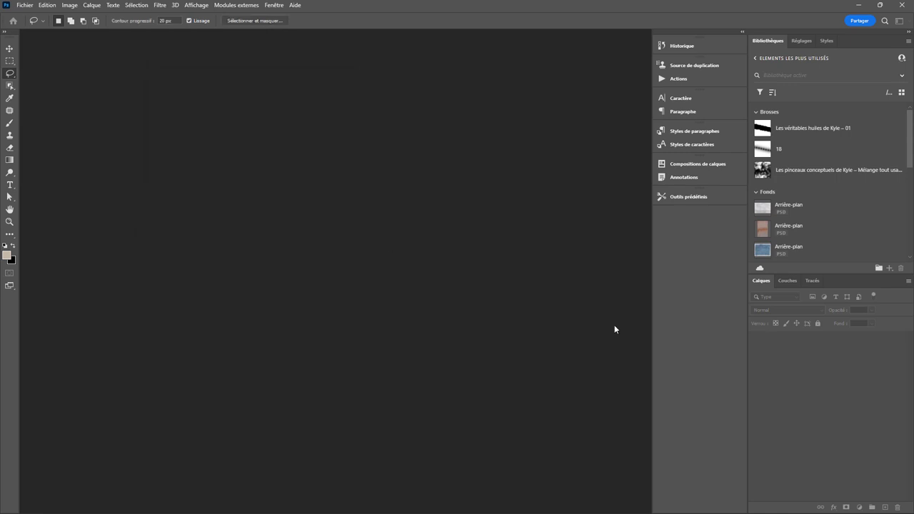
Apply the Web/Internet pour l'Europe 2 colour preset, preserving embedded RGB profiles and asking on missing profiles.
left_click(48, 5)
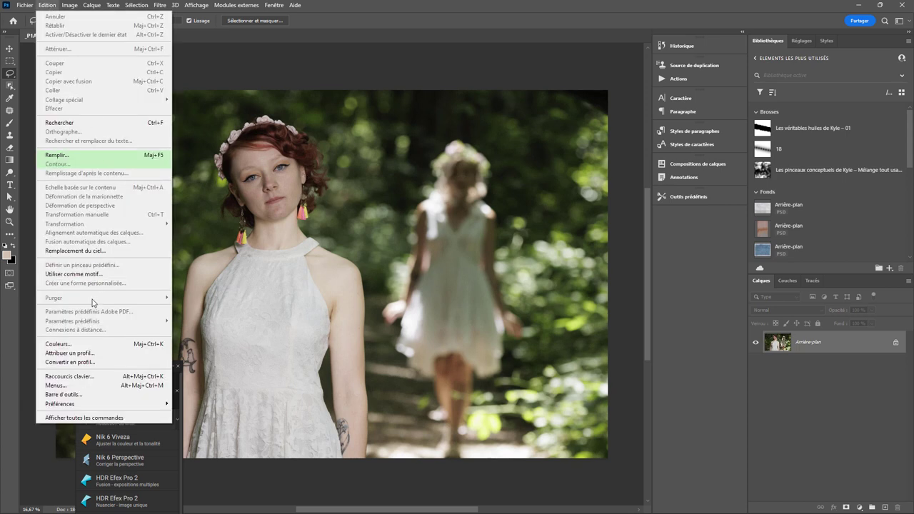
left_click(88, 345)
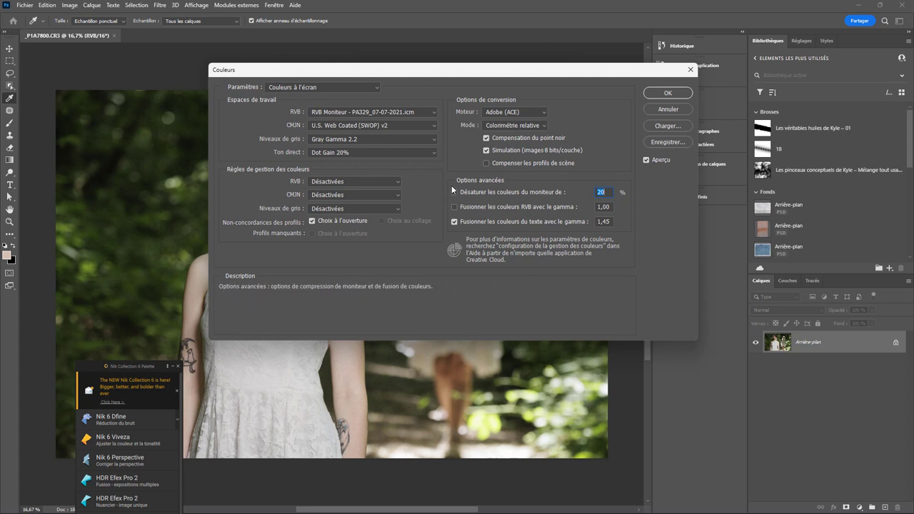
left_click(367, 89)
left_click(348, 154)
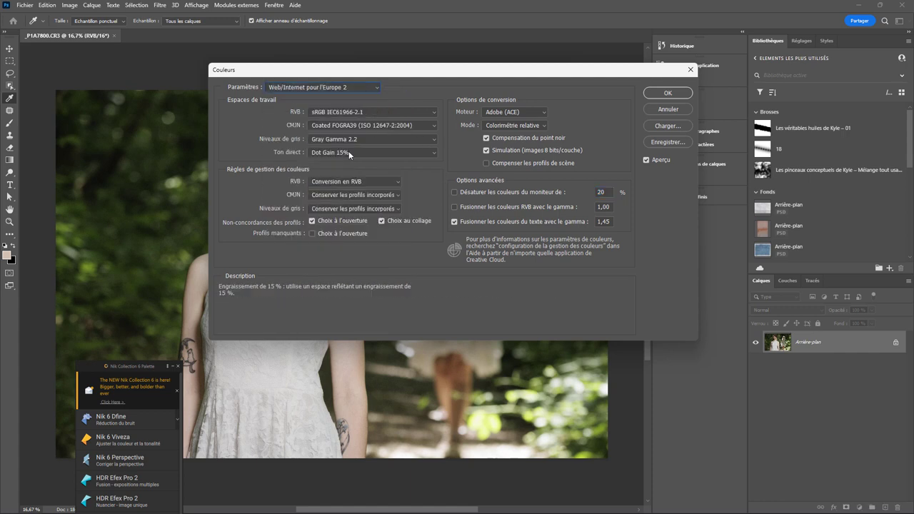
left_click(374, 181)
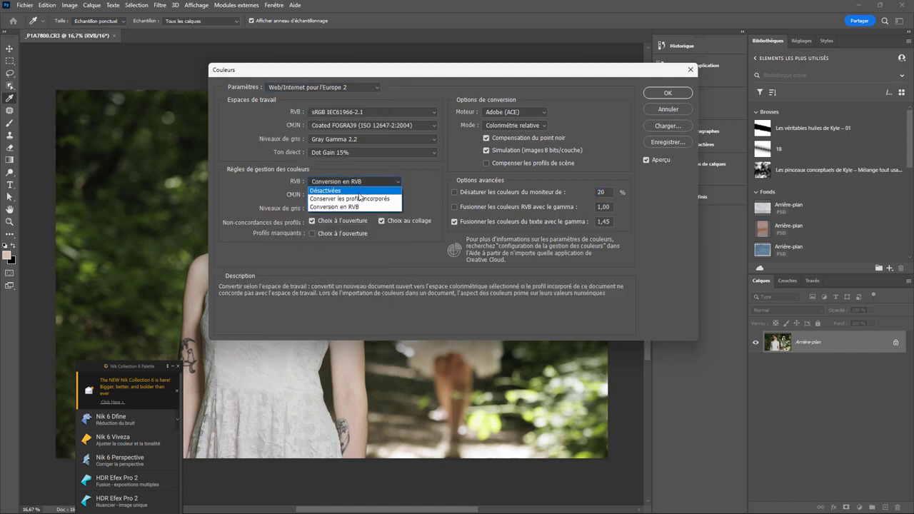
left_click(361, 199)
left_click(349, 221)
left_click(334, 233)
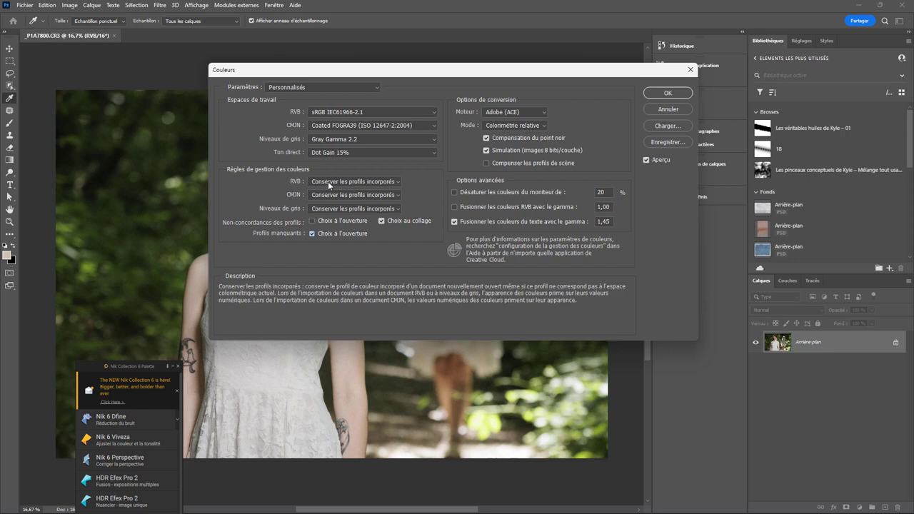
mouse_move(335, 221)
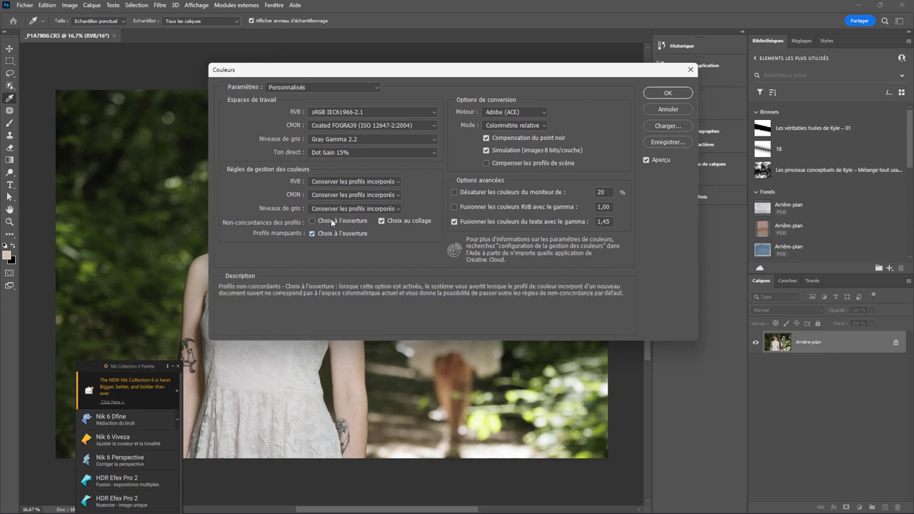
left_click(667, 93)
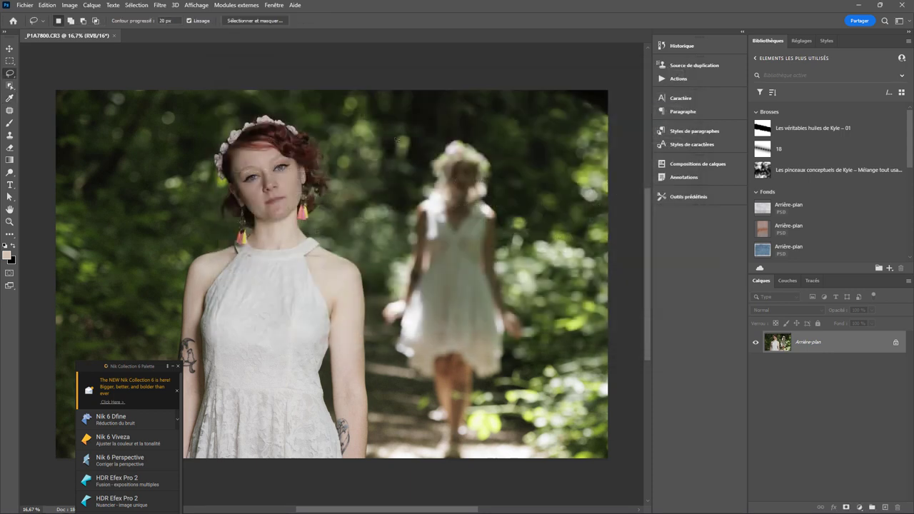